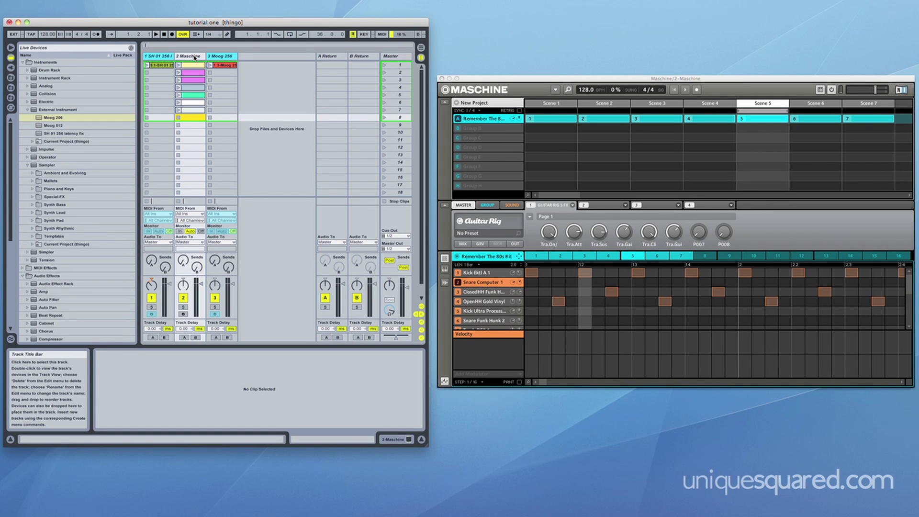
Inspect the settings of the Maschine track's clips in rows 1 through 7
click(194, 64)
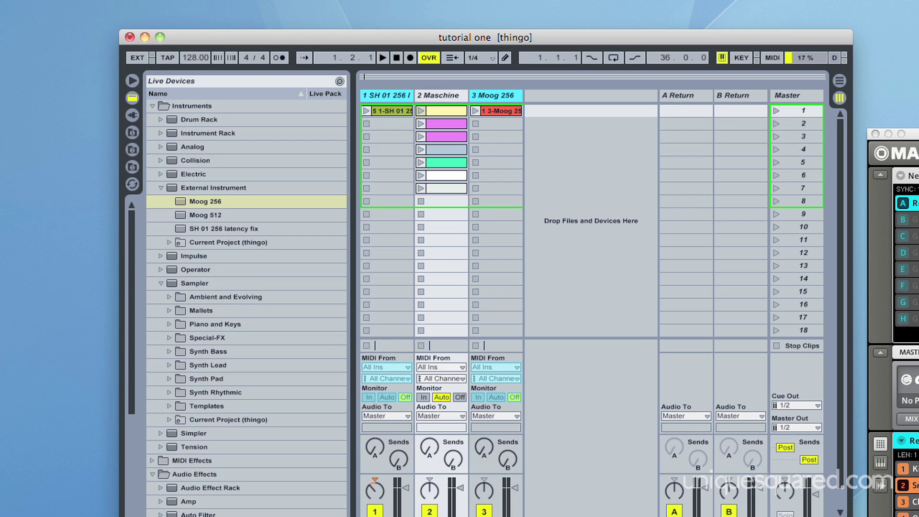
click(445, 125)
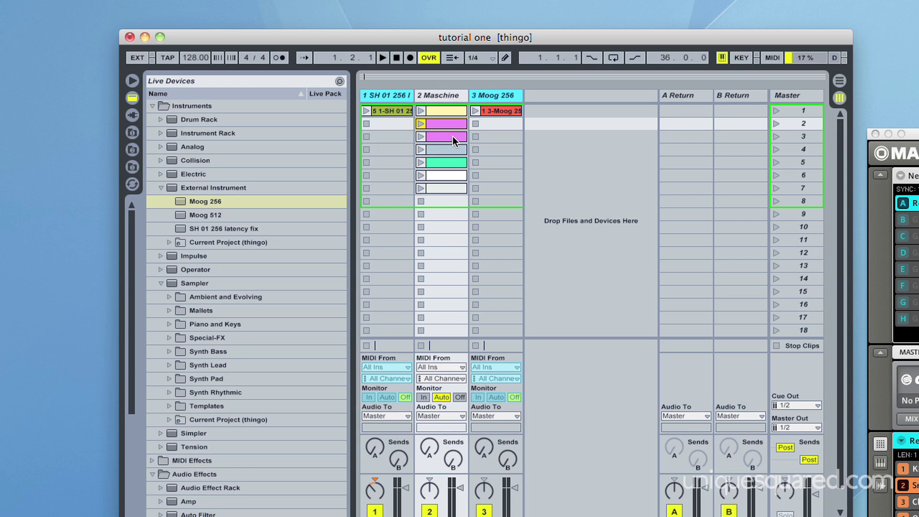
click(452, 136)
click(451, 150)
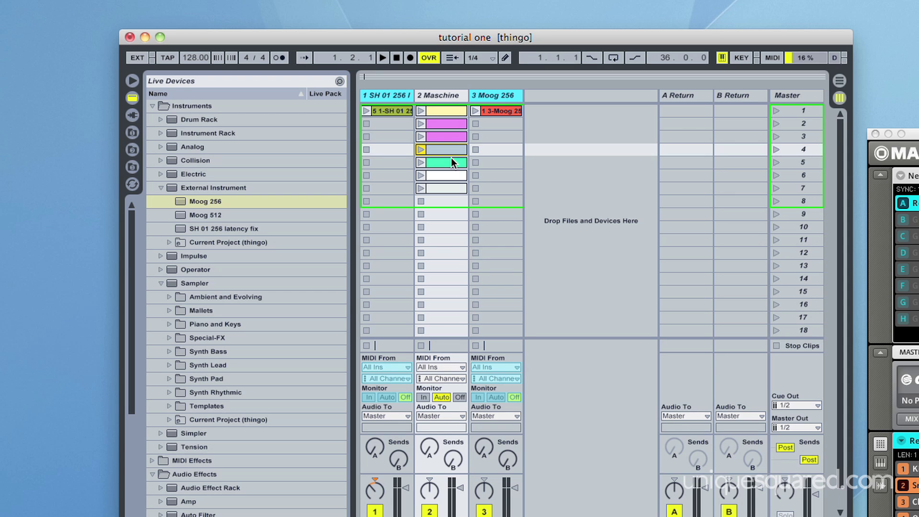
click(451, 161)
click(452, 173)
click(451, 187)
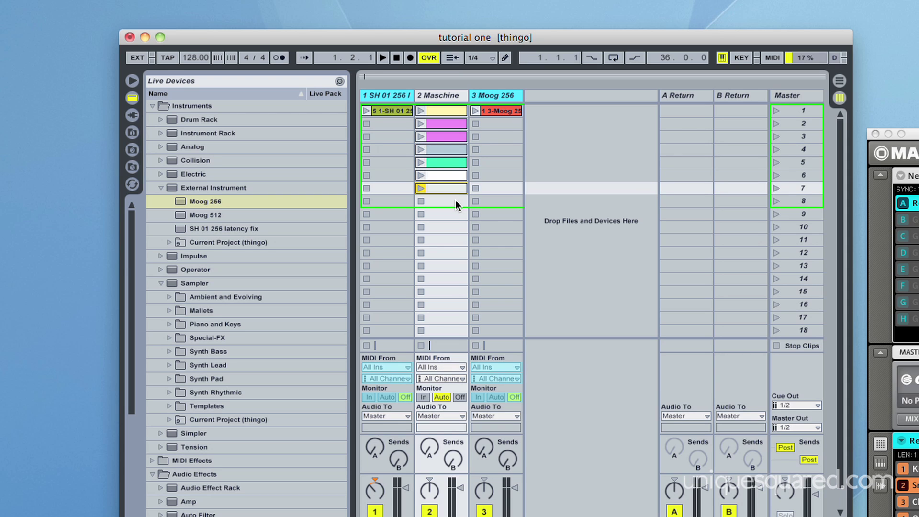
Select the Maschine track's row 8 slot and set its clip's Program change to 8
click(447, 202)
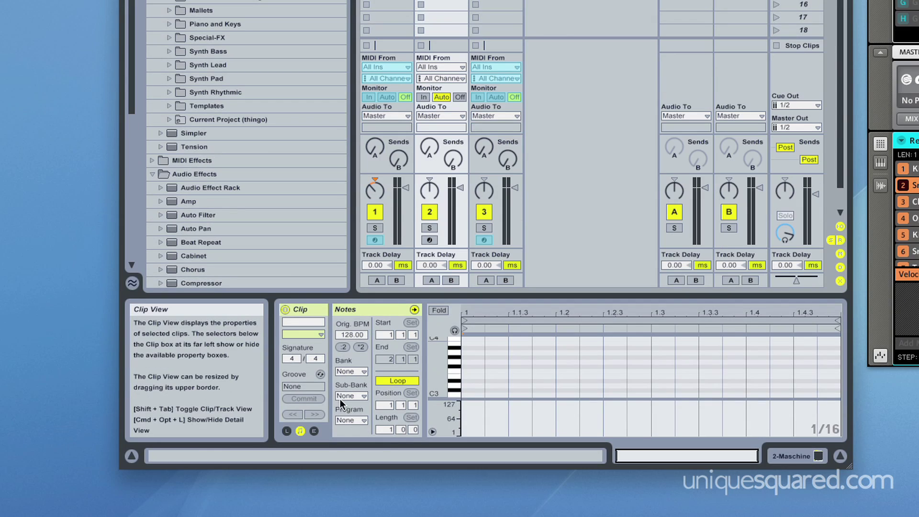
click(352, 419)
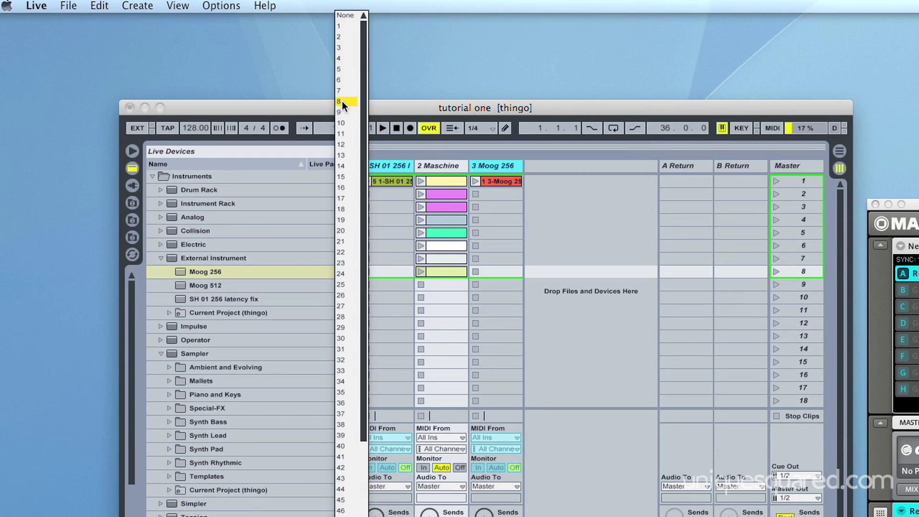
click(342, 101)
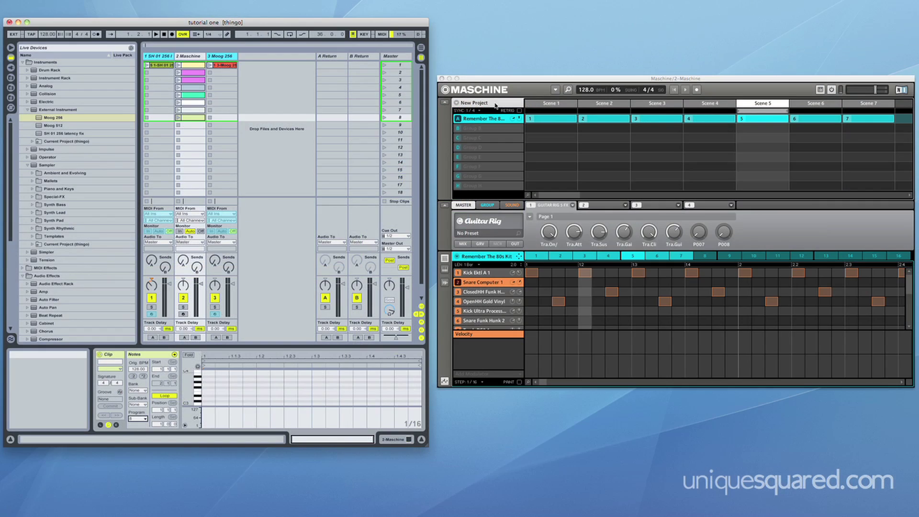
In Maschine, step through Scenes 1–7, add an empty Scene 8, then return to Scene 1
click(565, 104)
click(603, 104)
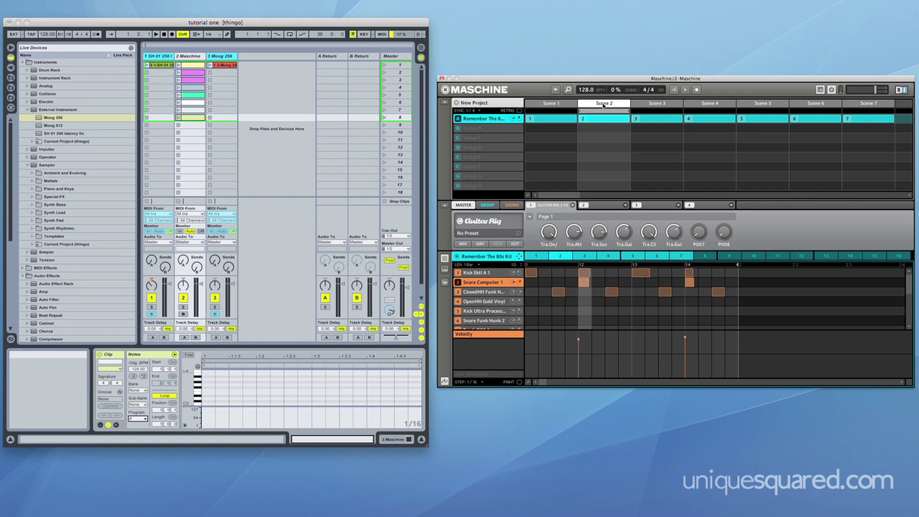
click(662, 105)
click(718, 104)
click(759, 104)
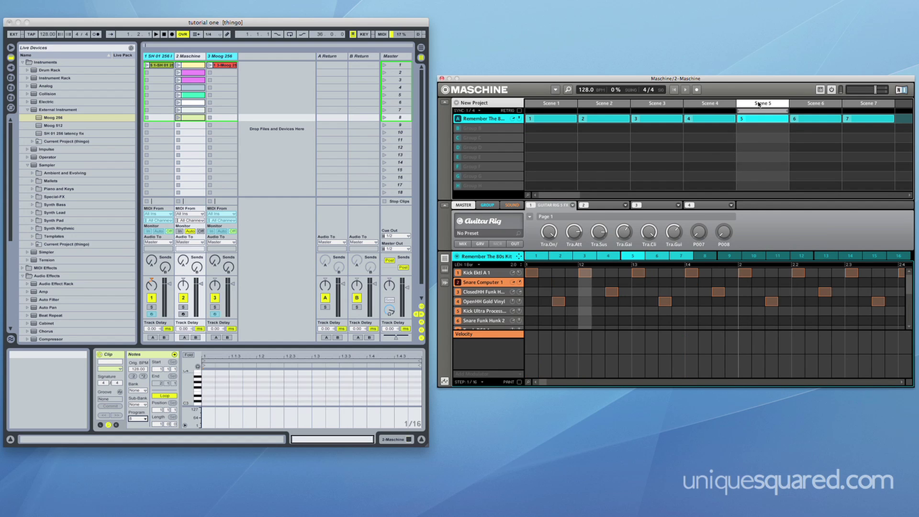
click(823, 107)
click(862, 104)
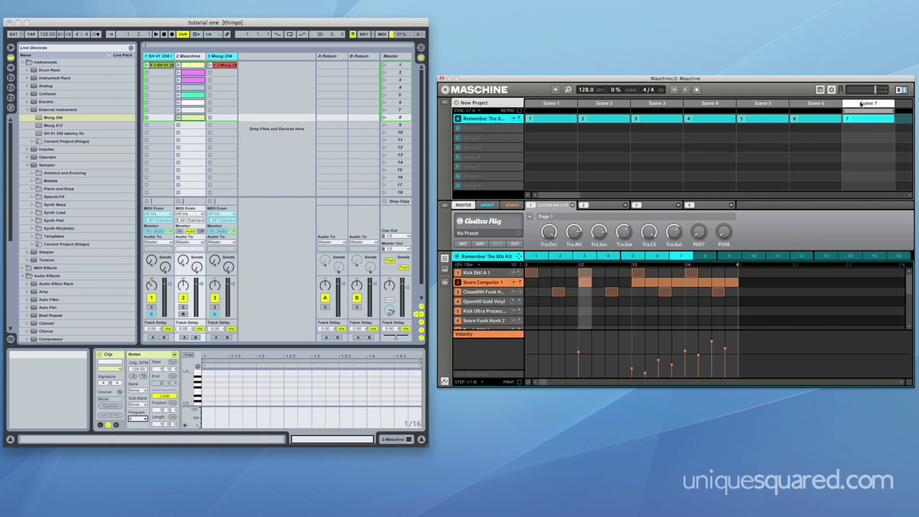
click(908, 106)
click(829, 106)
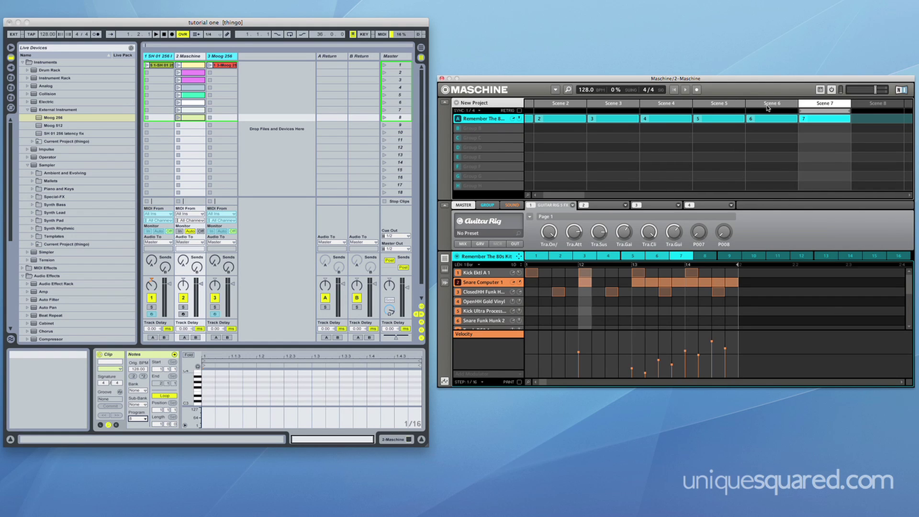
click(529, 106)
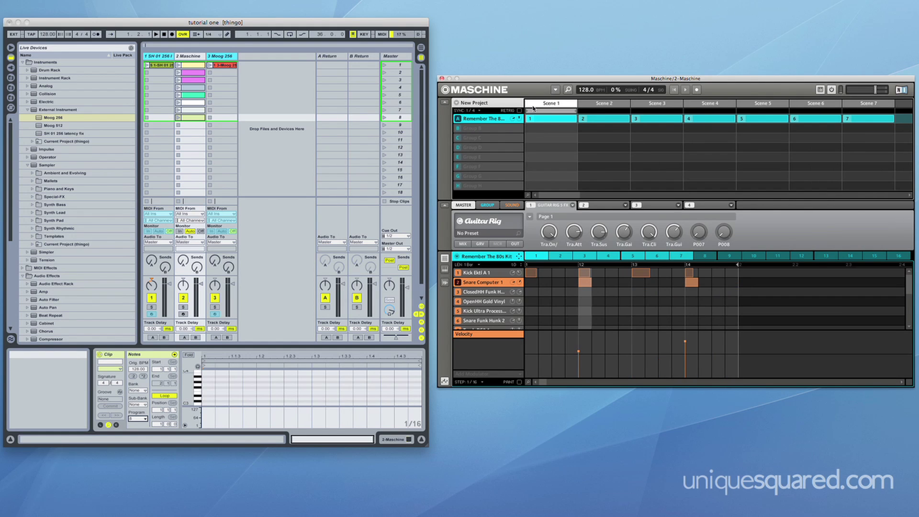
Launch several Maschine track clips in Live, including row 8, then stop the track's clips
click(187, 56)
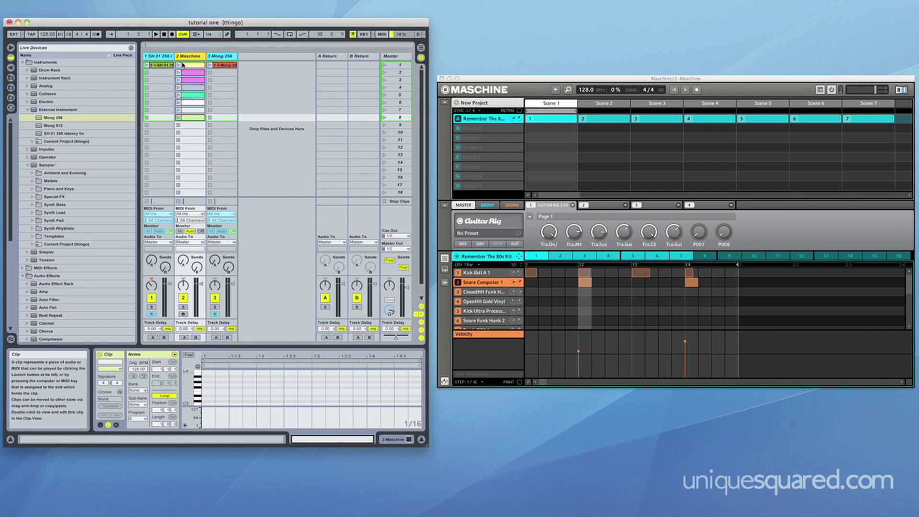
click(178, 65)
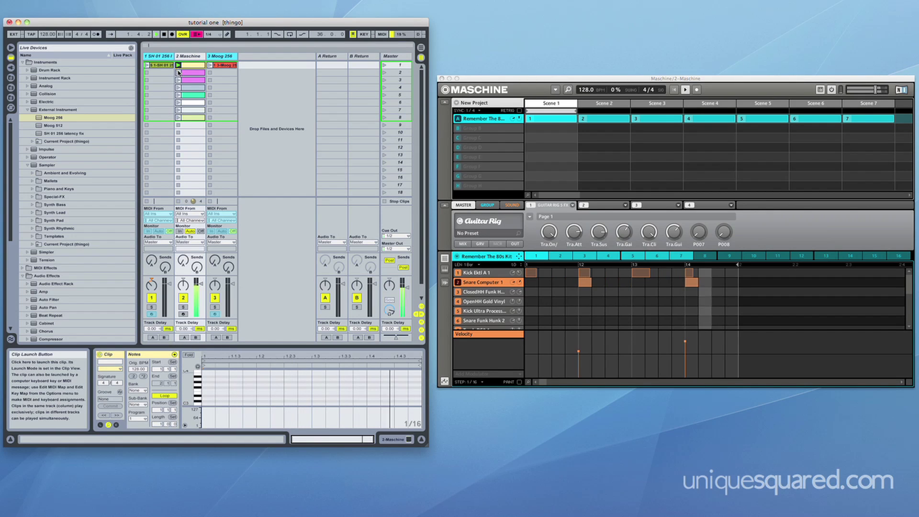
click(178, 74)
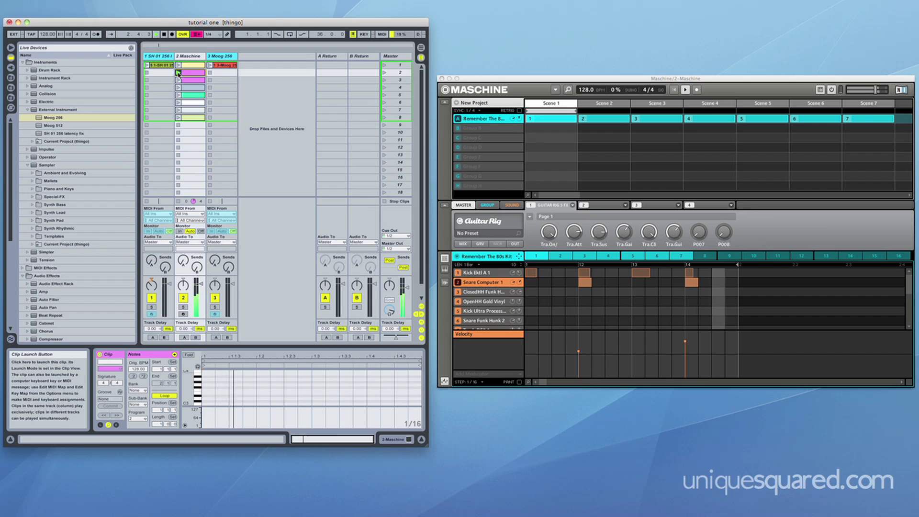
click(179, 80)
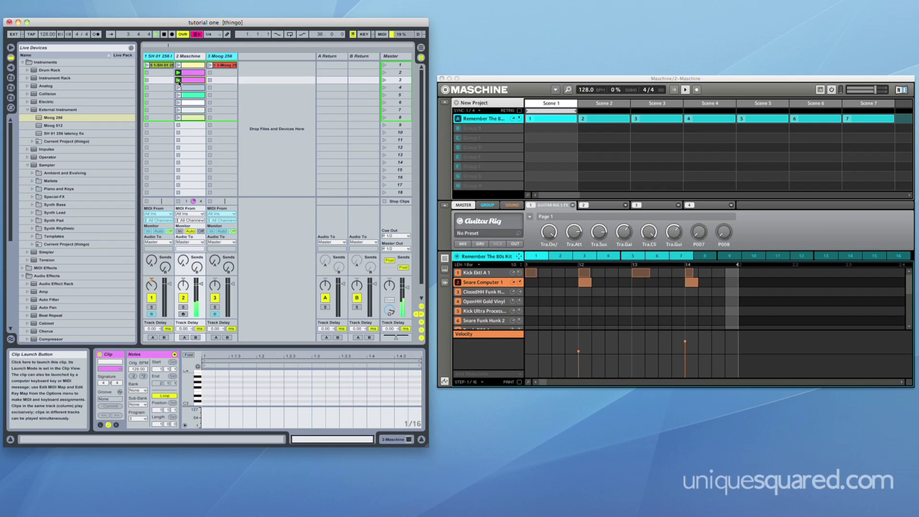
click(178, 87)
click(179, 66)
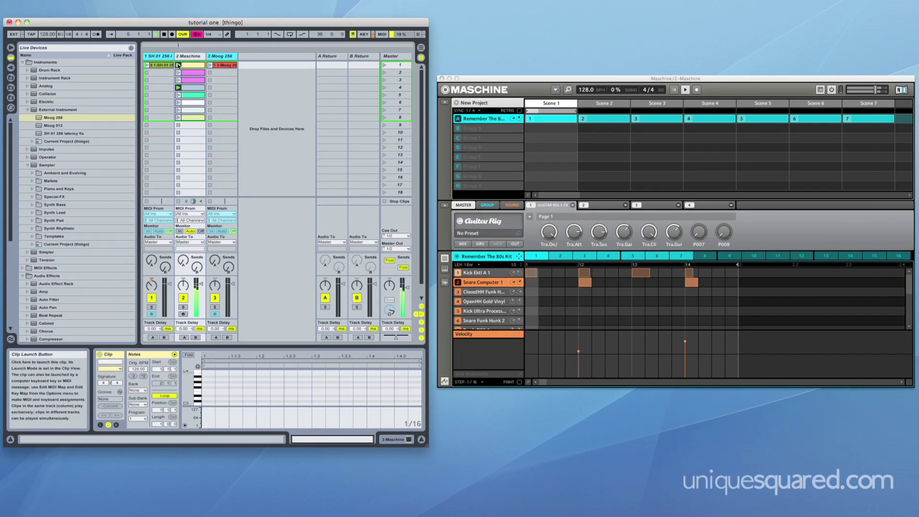
click(179, 117)
click(179, 124)
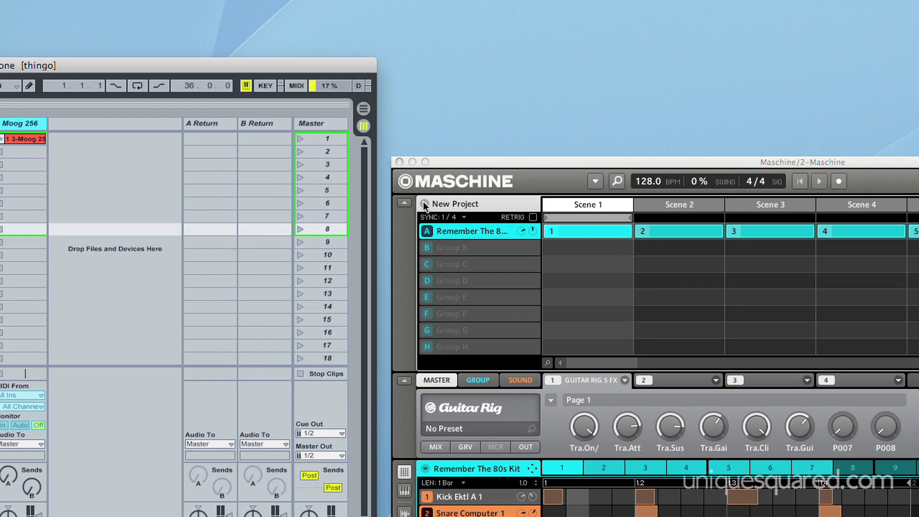
Enable Scene MIDI Settings in Maschine for MIDI Program Change on channel 1 and confirm
click(425, 205)
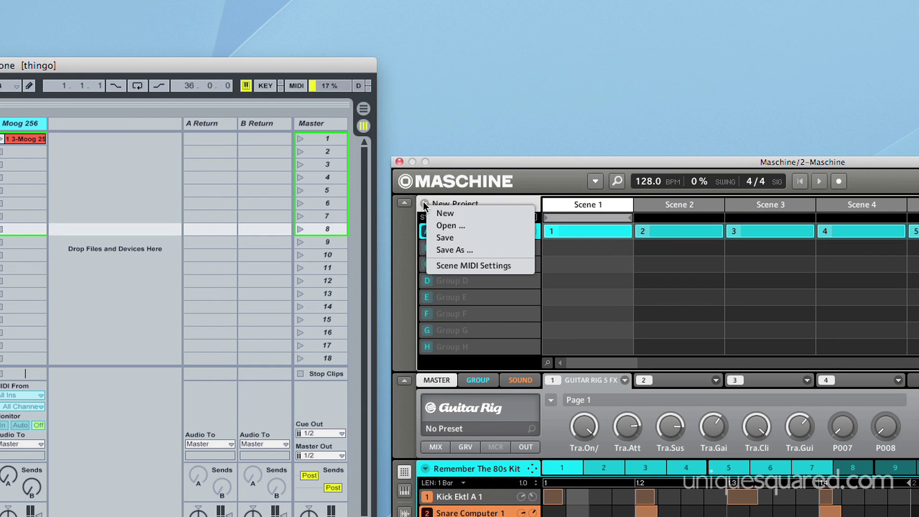
click(487, 264)
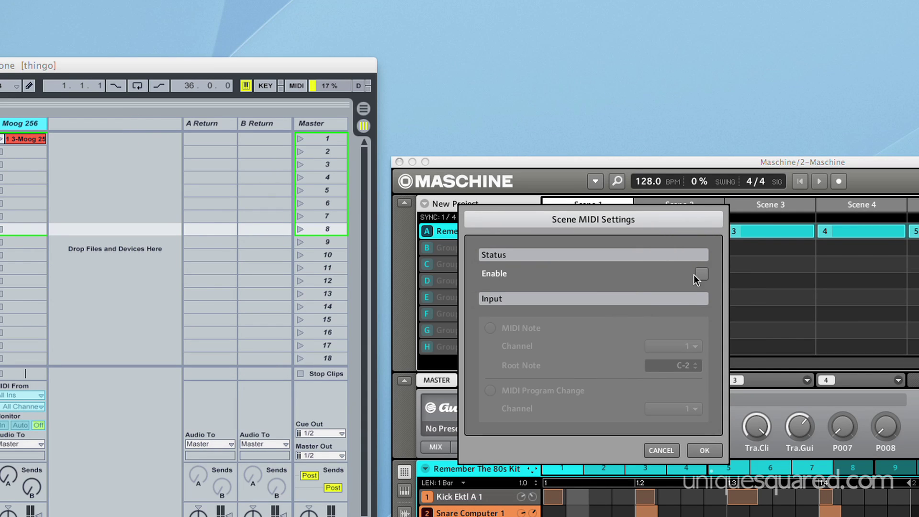
click(701, 274)
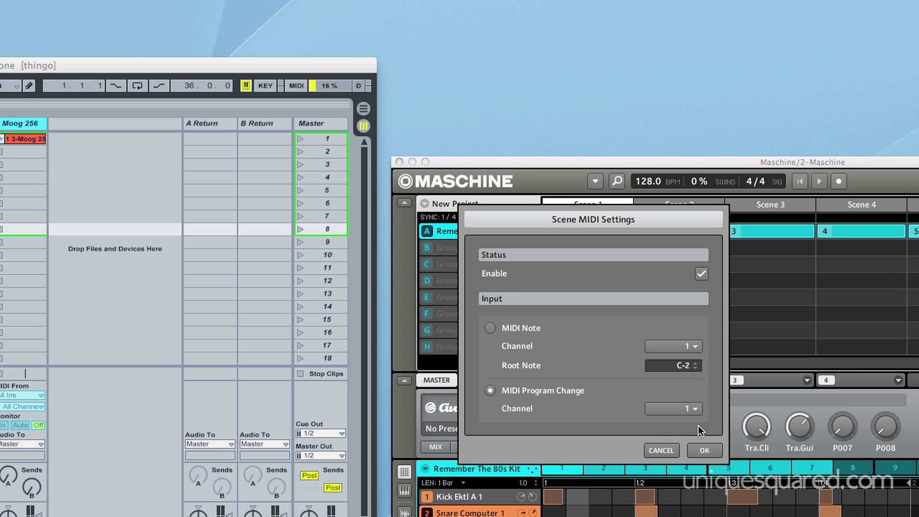
click(707, 450)
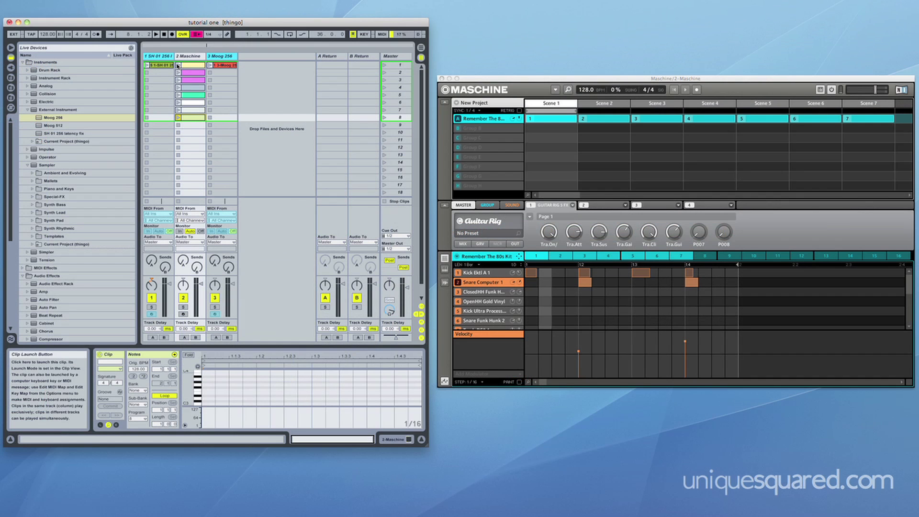
Launch Maschine clips 1 through 8 in order, then relaunch clip 1 and restart playback
click(178, 65)
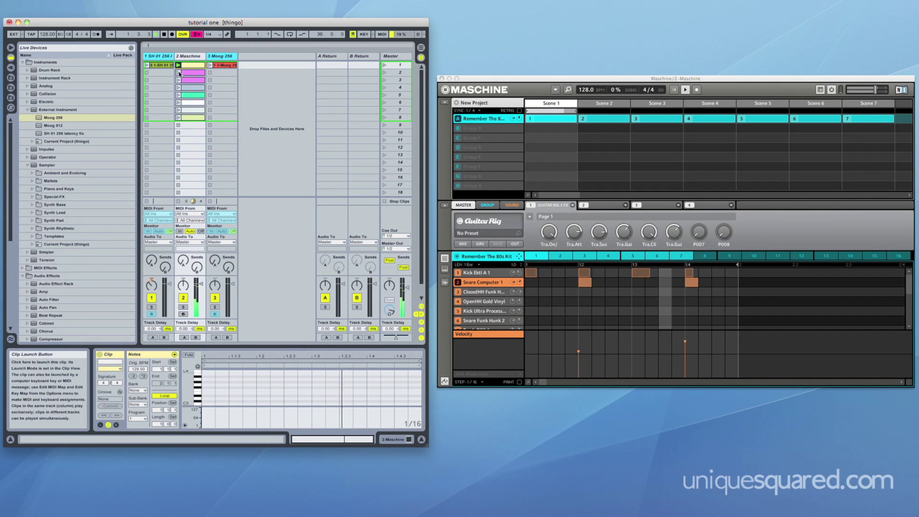
click(178, 80)
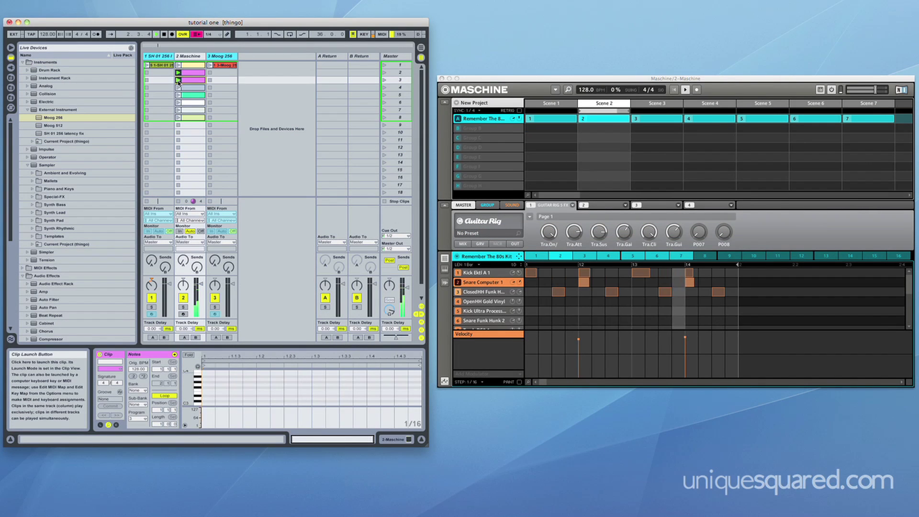
click(179, 87)
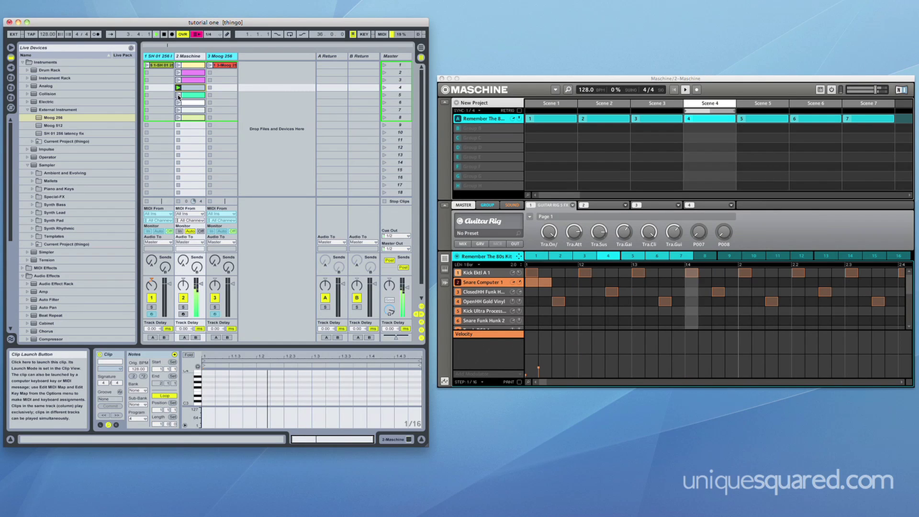
click(178, 95)
click(178, 102)
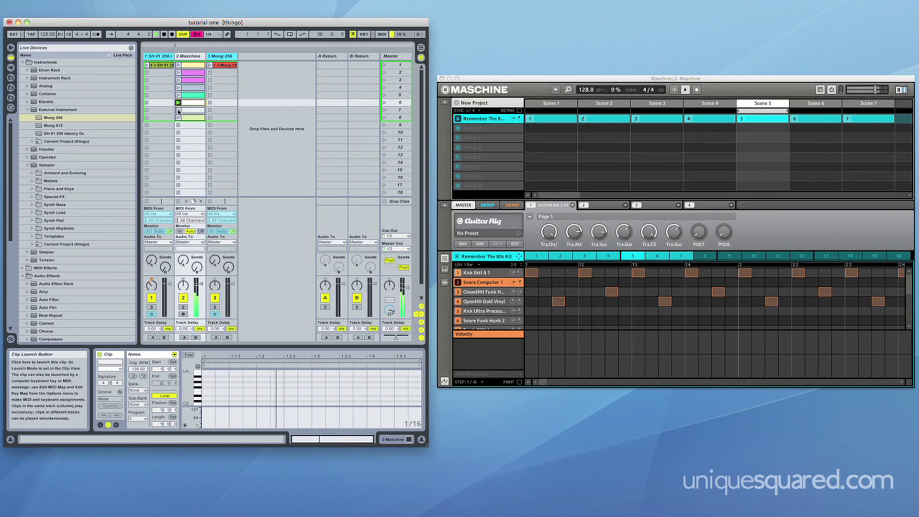
click(178, 110)
click(178, 117)
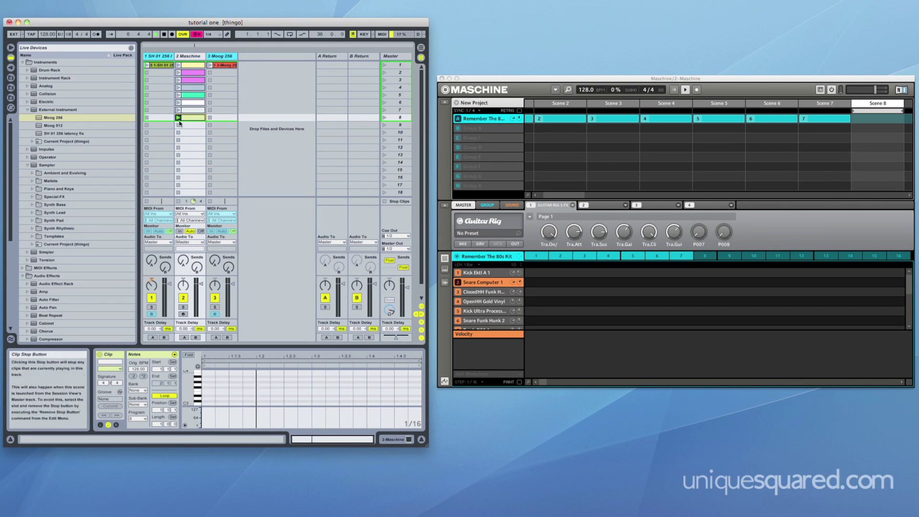
click(178, 65)
click(156, 34)
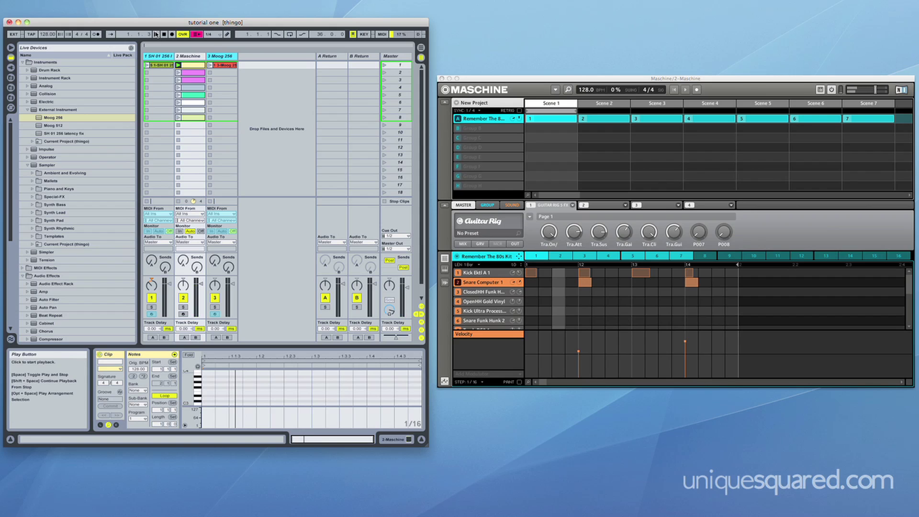
Switch to Arrangement view and start Global Record to capture the clip performance
key(Tab)
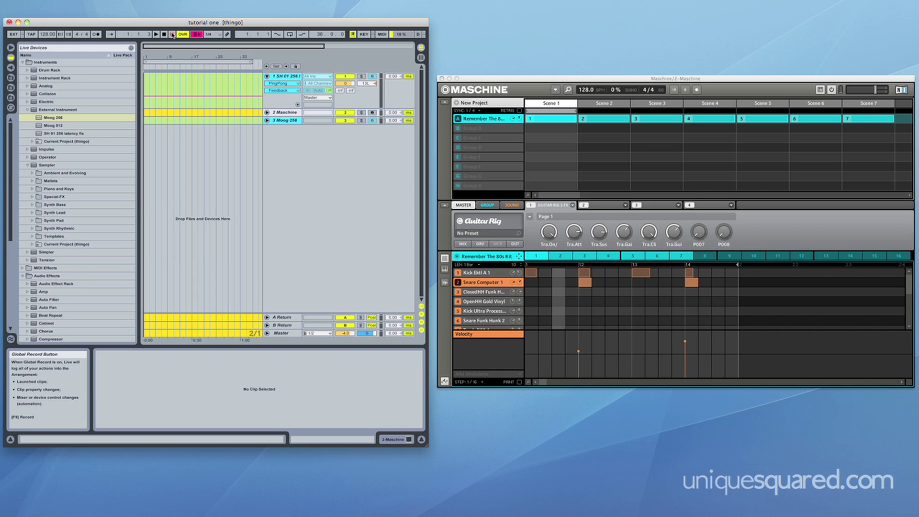
click(172, 35)
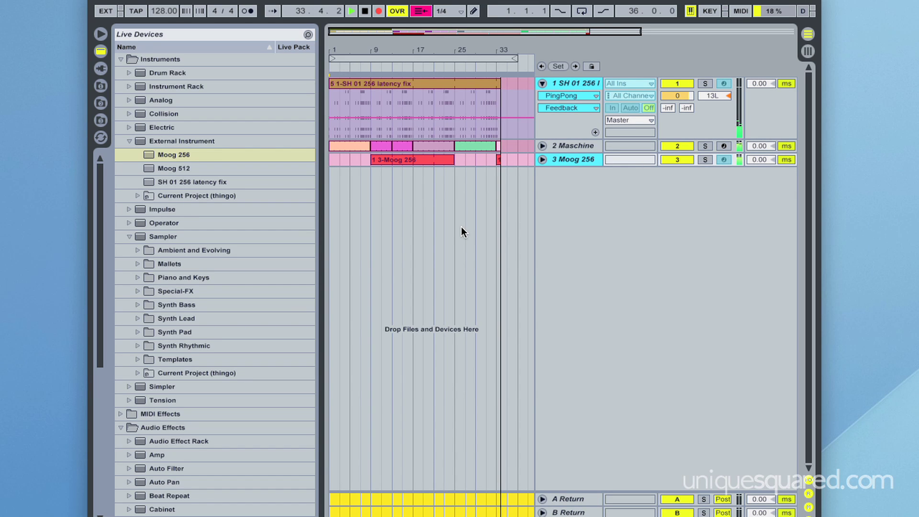
Stop recording and move the arrangement loop end back to bar 35, giving 34 bars
key(space)
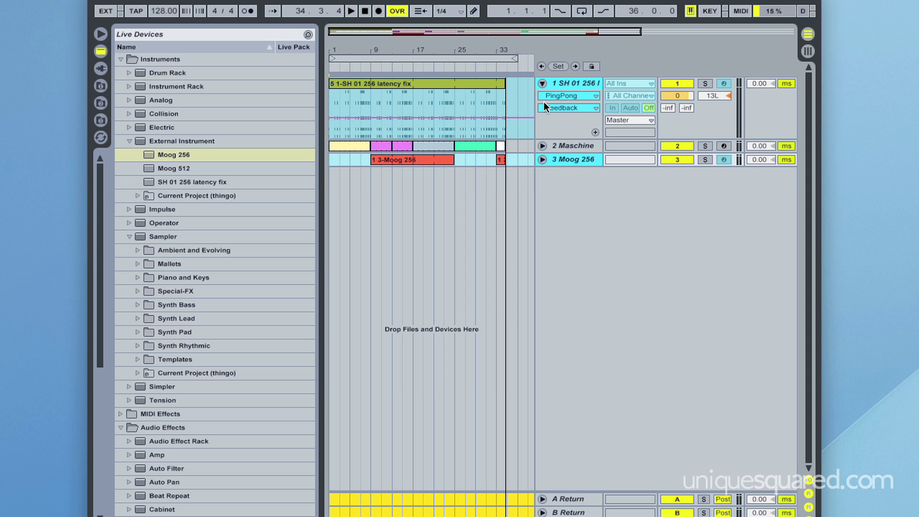
click(514, 58)
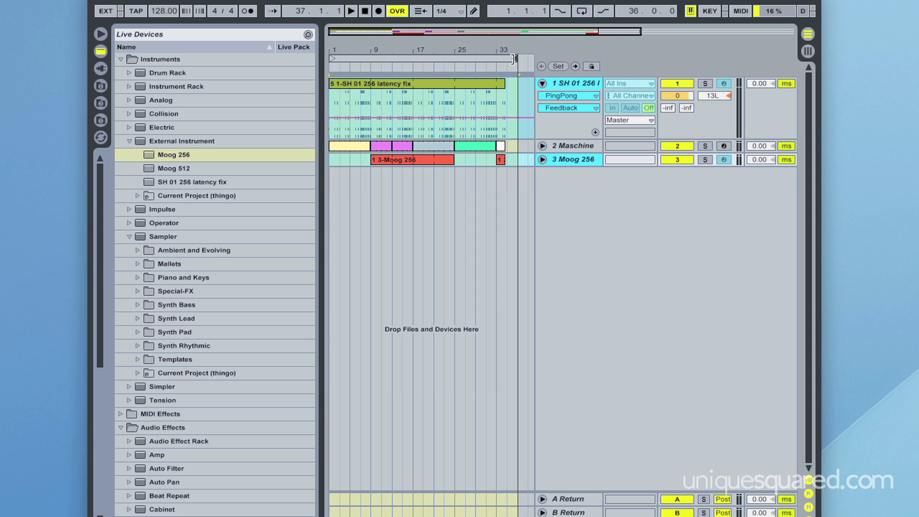
drag(513, 59, 507, 61)
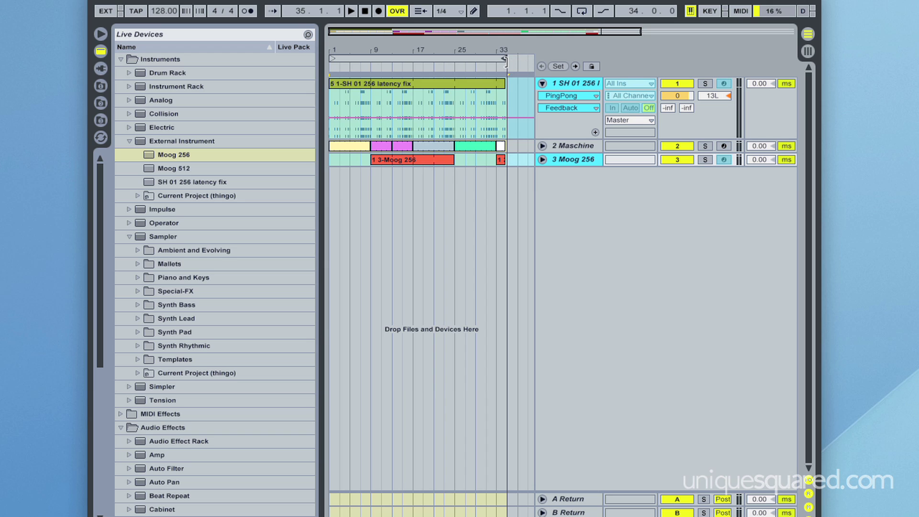